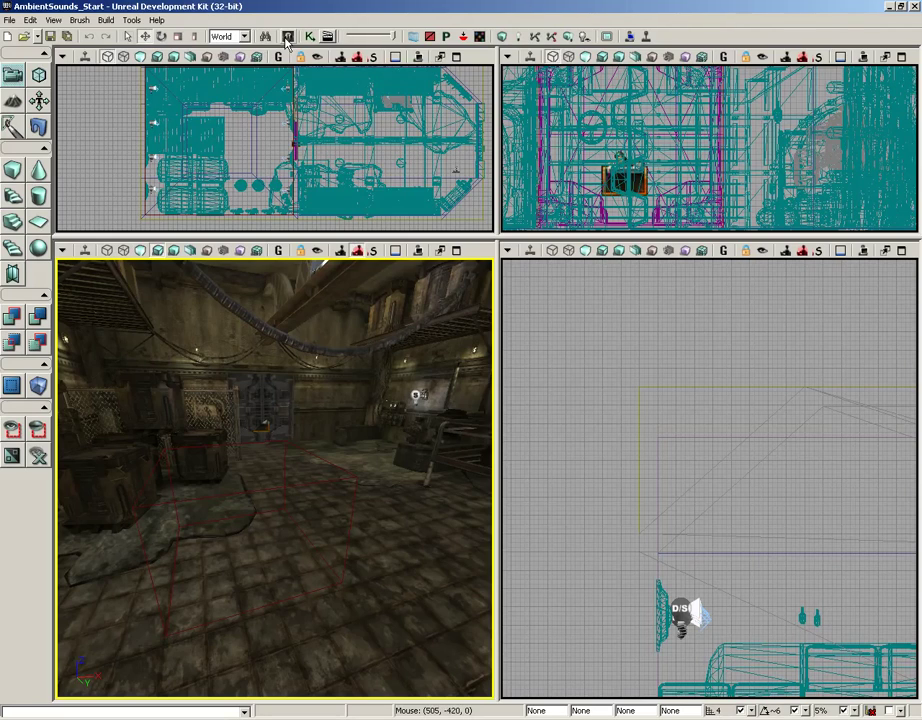
- Open the Content Browser and filter the assets to the Sound Wave Data object type
left_click(413, 36)
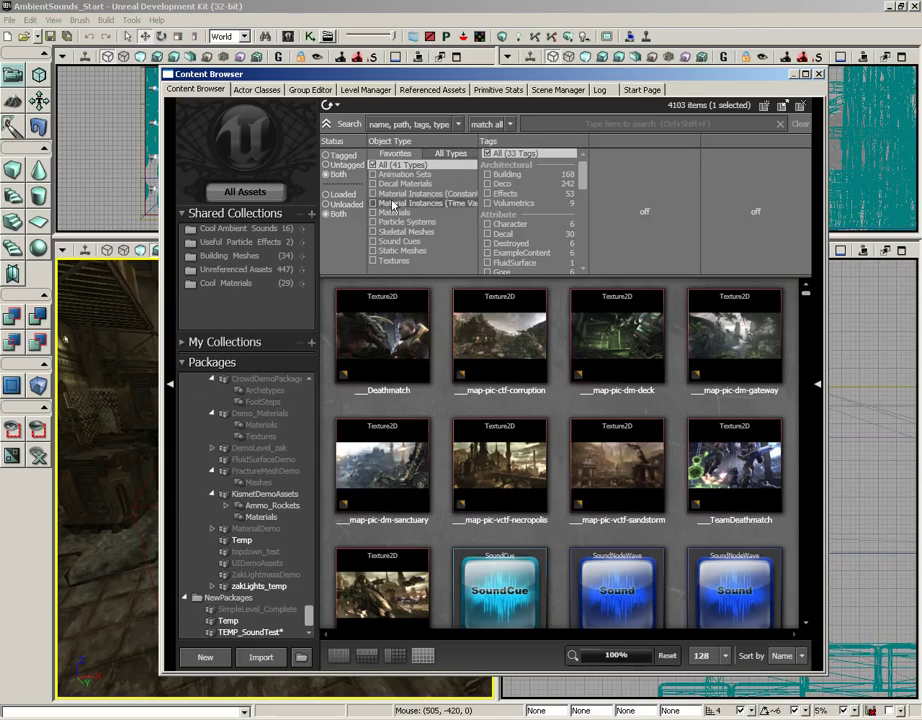
scroll(428, 210, "down", 8)
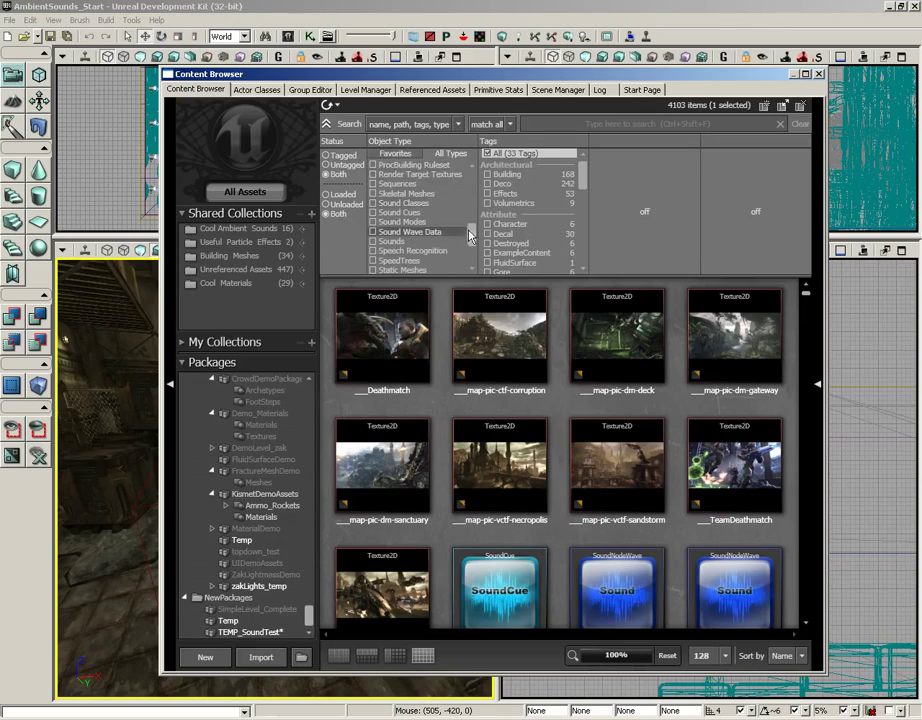
left_click(427, 234)
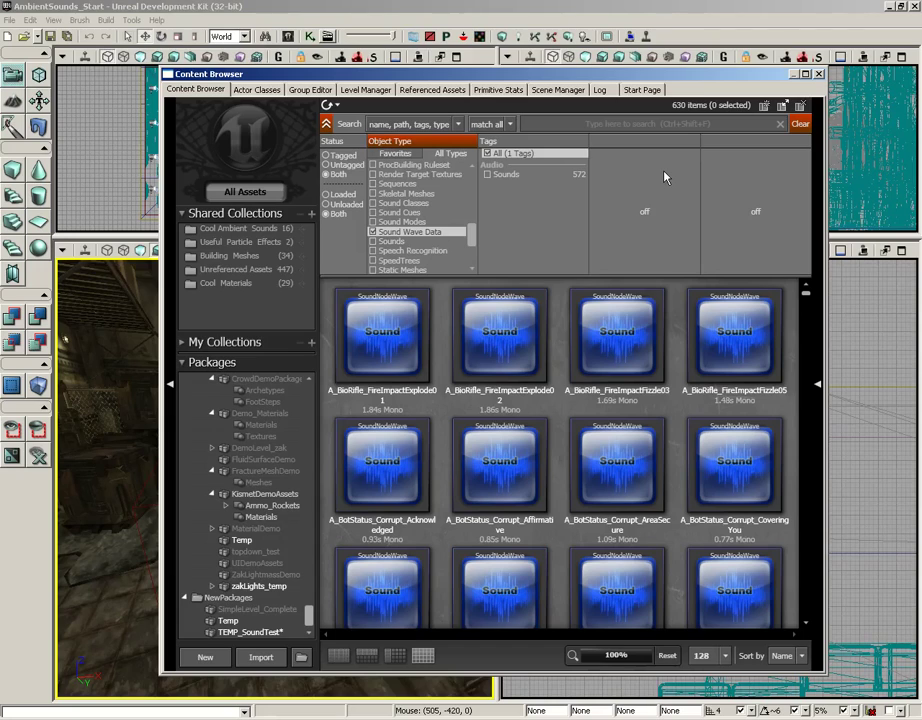
- Preview the sound waves A_BotStatus_Corrupt_Affirmative, A_BotStatus_Corrupt_AreaSecure and A_Effort_EnigmaMean_Dodge02
left_click(507, 476)
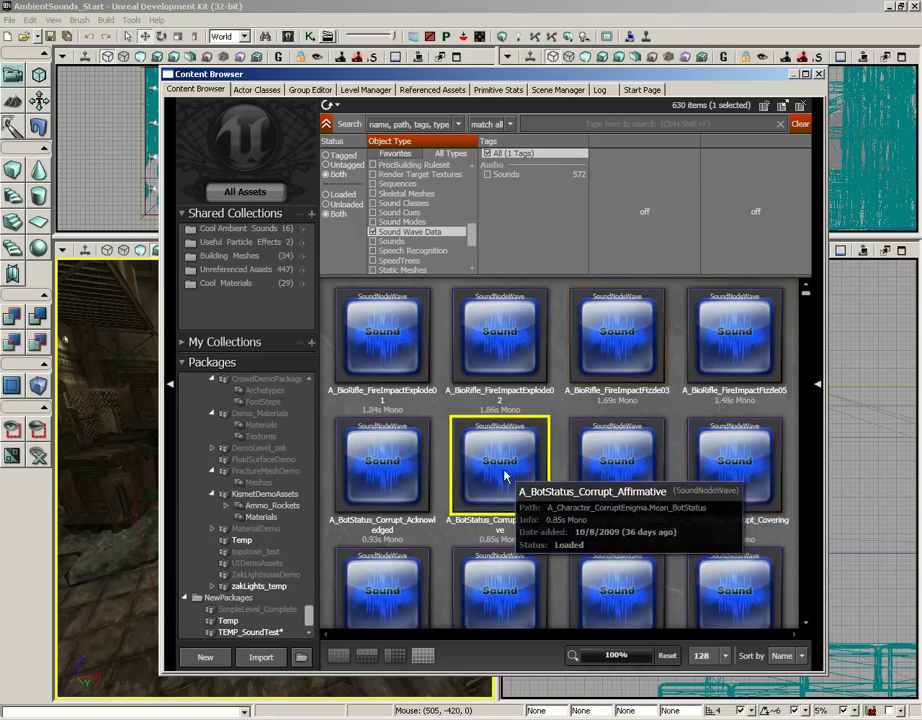
left_click(612, 474)
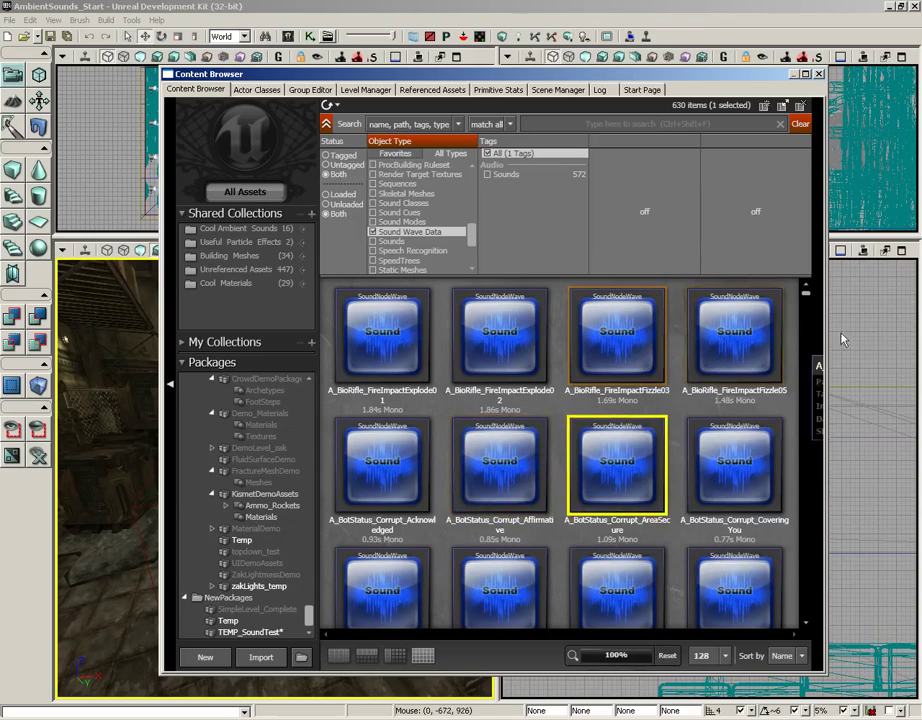
left_click_drag(808, 294, 810, 366)
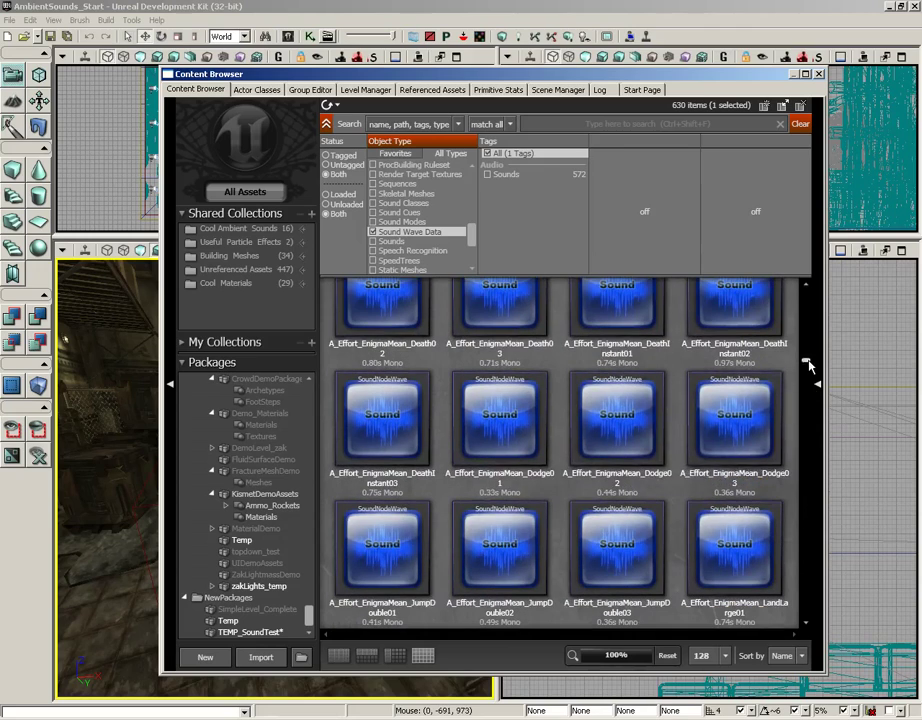
left_click(617, 416)
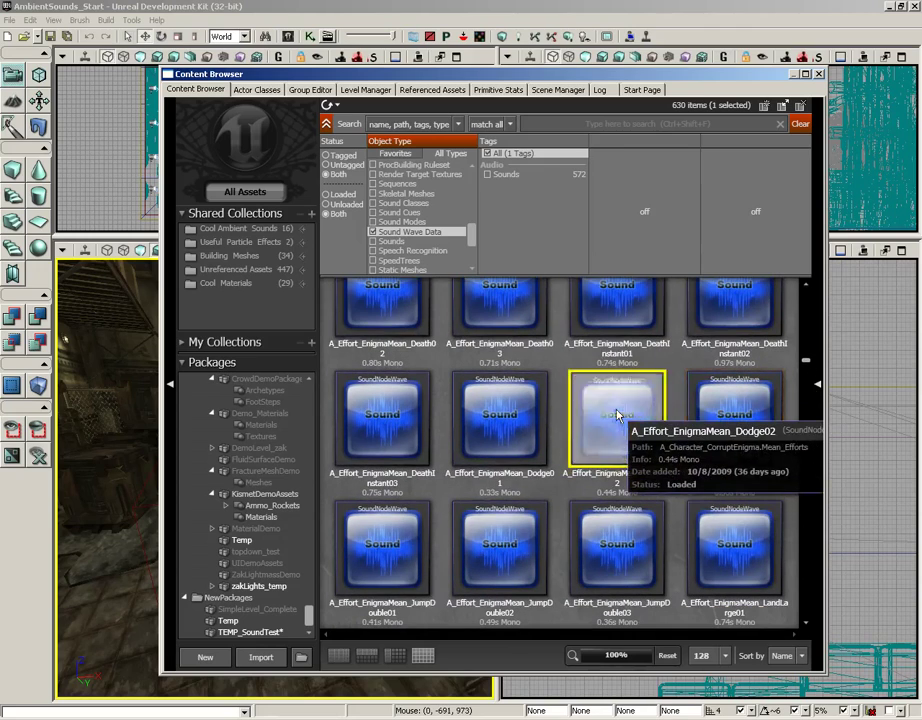
left_click_drag(807, 362, 797, 290)
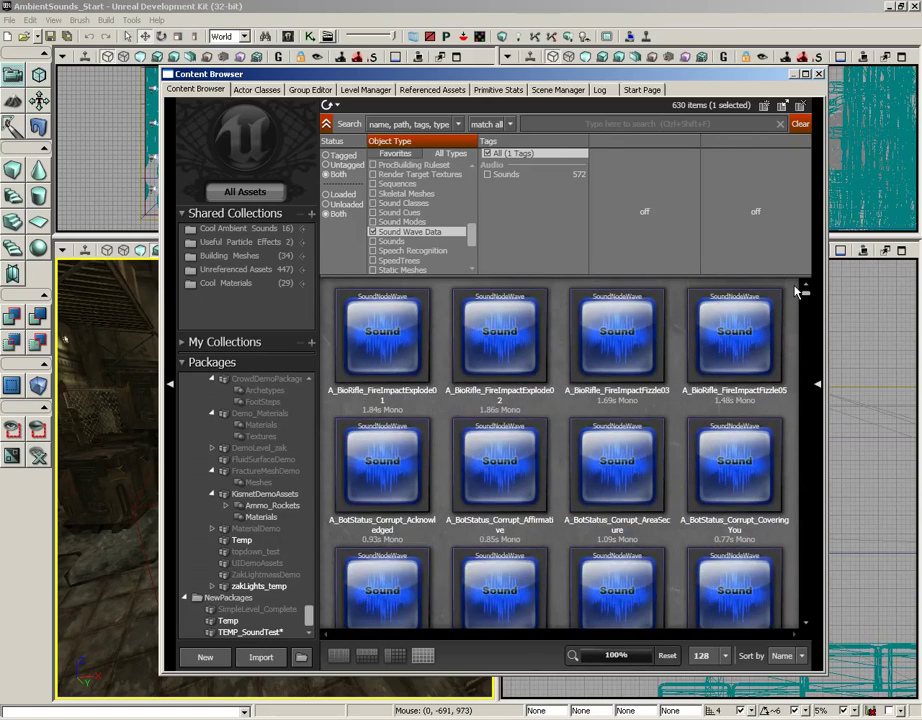
- Filter the assets to Sound Cues instead of Sound Wave Data and preview the BioRifle FireImpactExplode and FireImpactFizzle cues
left_click(447, 214)
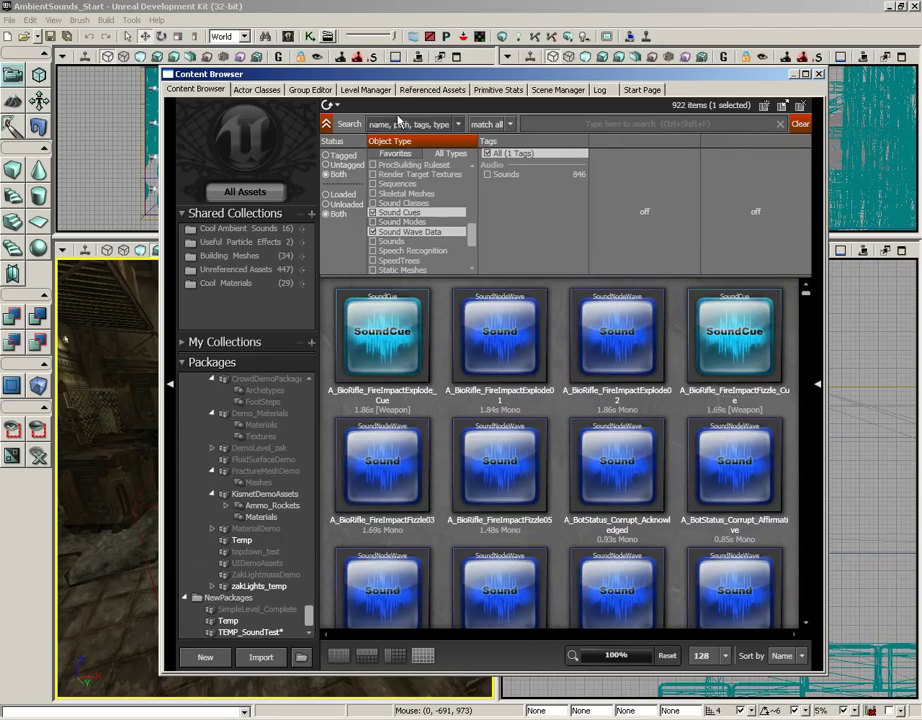
left_click(447, 231)
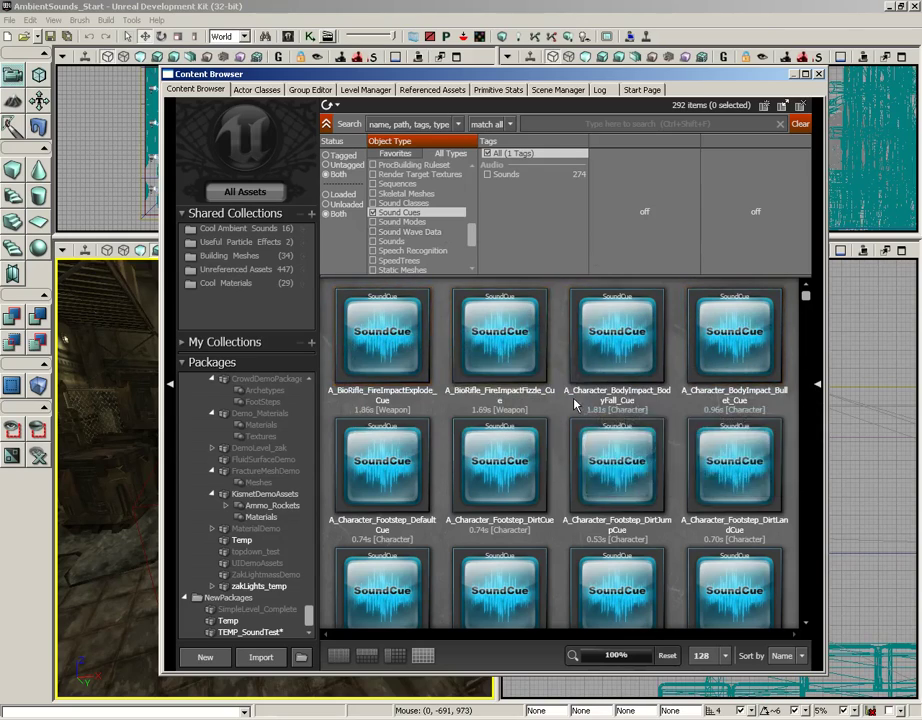
left_click(403, 346)
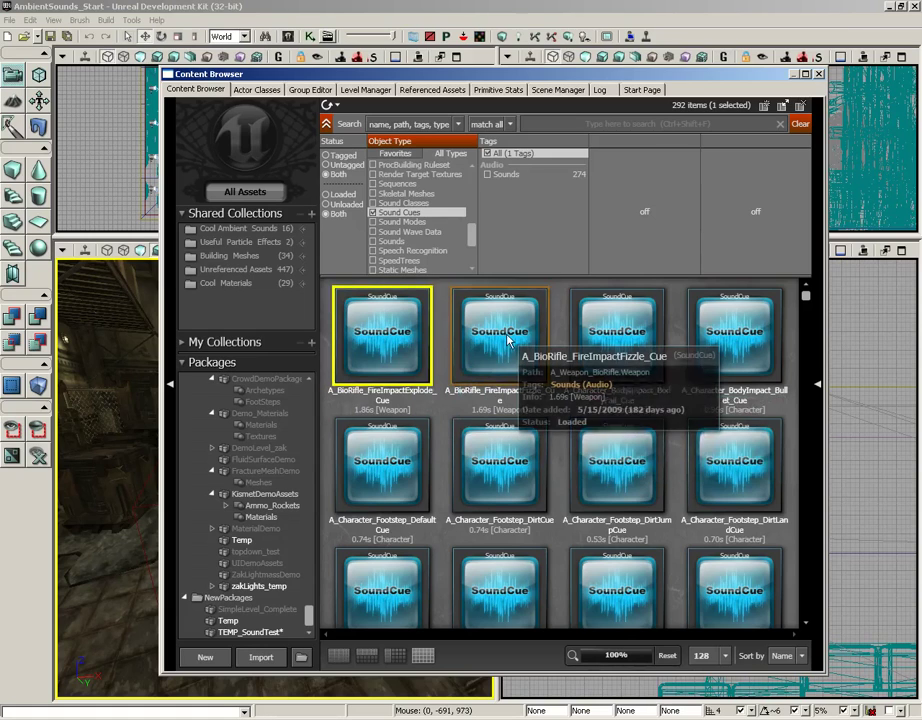
left_click(468, 338)
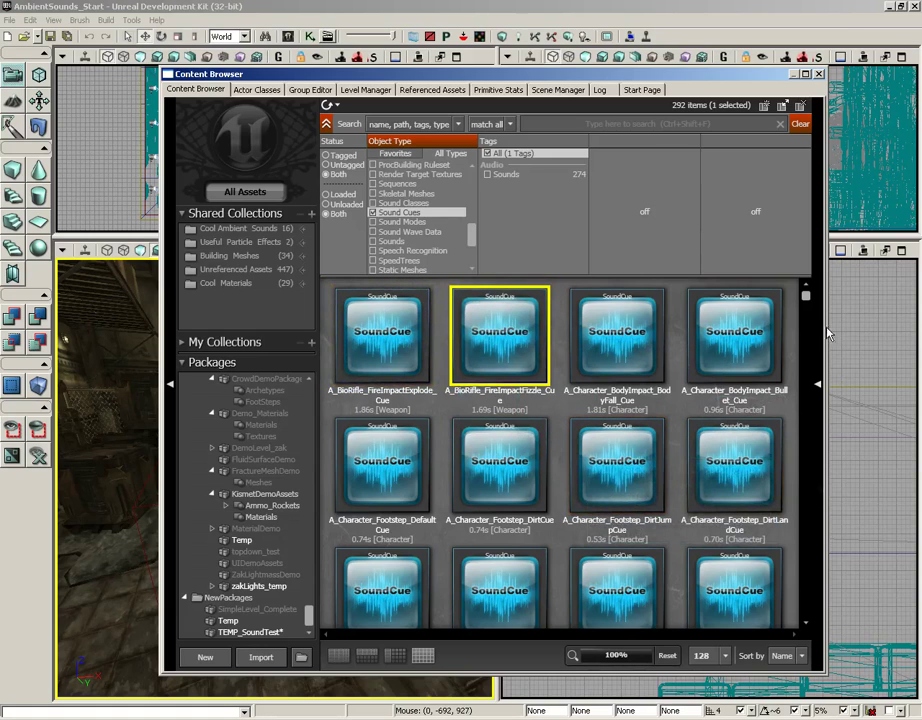
- Find A_Character_RobotImpact_GibMedium_Cue among the sound cues and open it in the Sound Cue Editor
left_click_drag(806, 297, 807, 344)
scroll(806, 313, "down", 2)
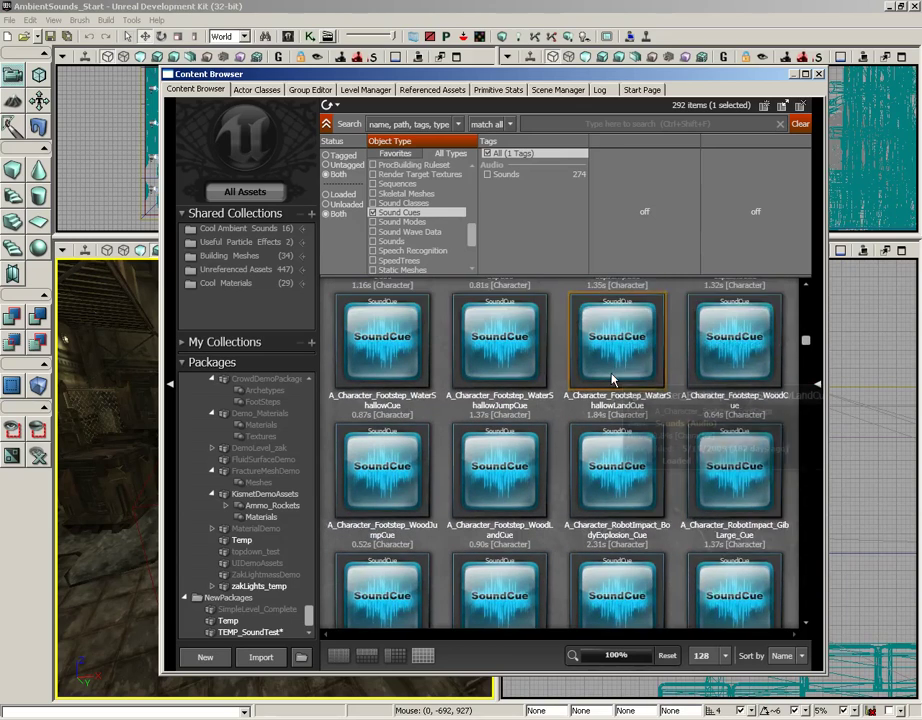
scroll(613, 379, "down", 2)
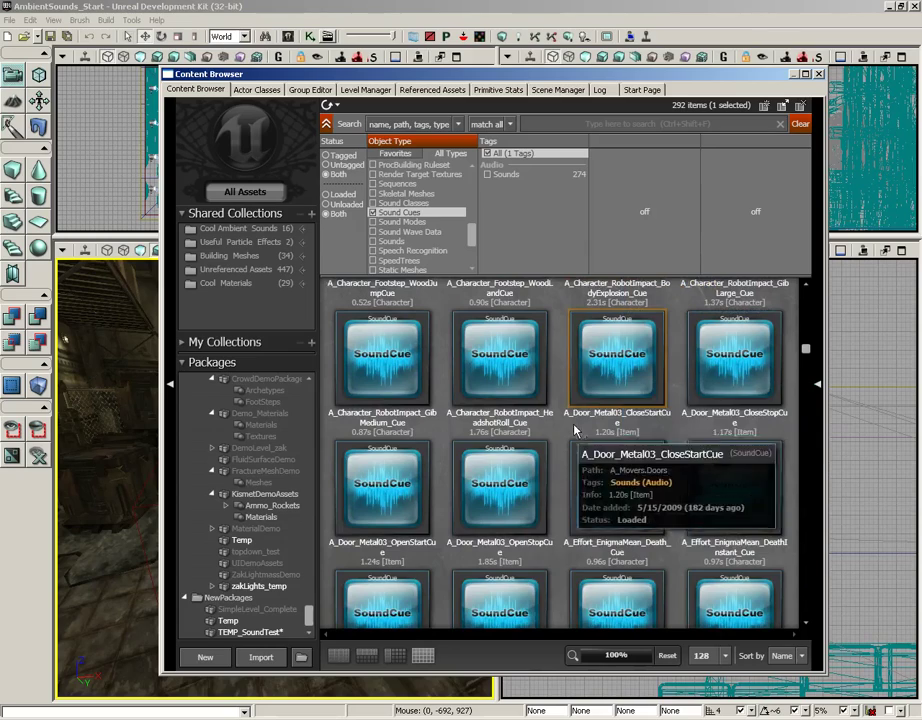
scroll(388, 306, "up", 1)
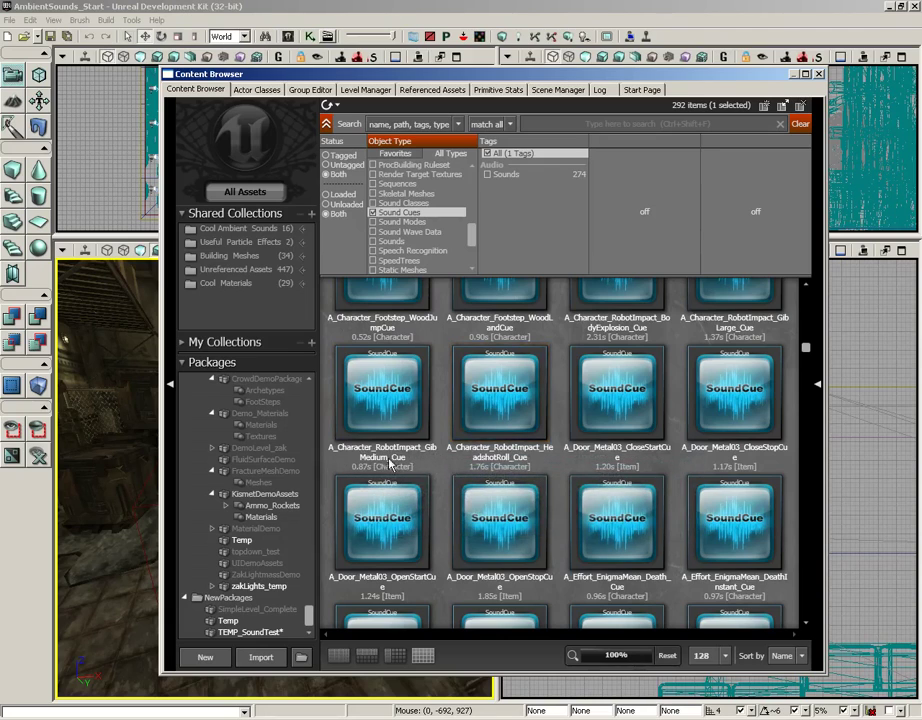
left_click(416, 418)
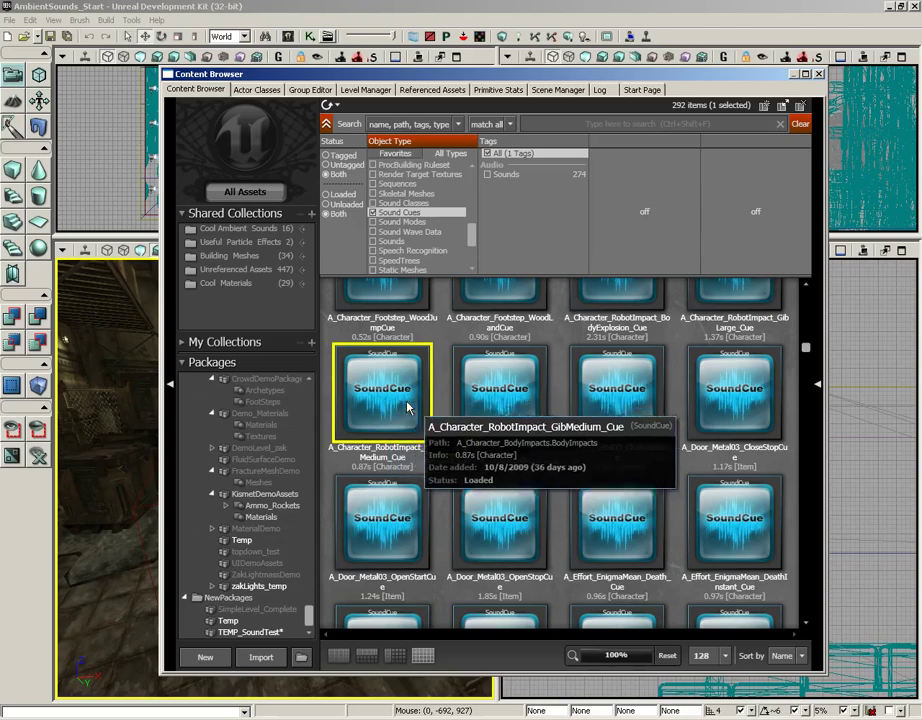
right_click(380, 391)
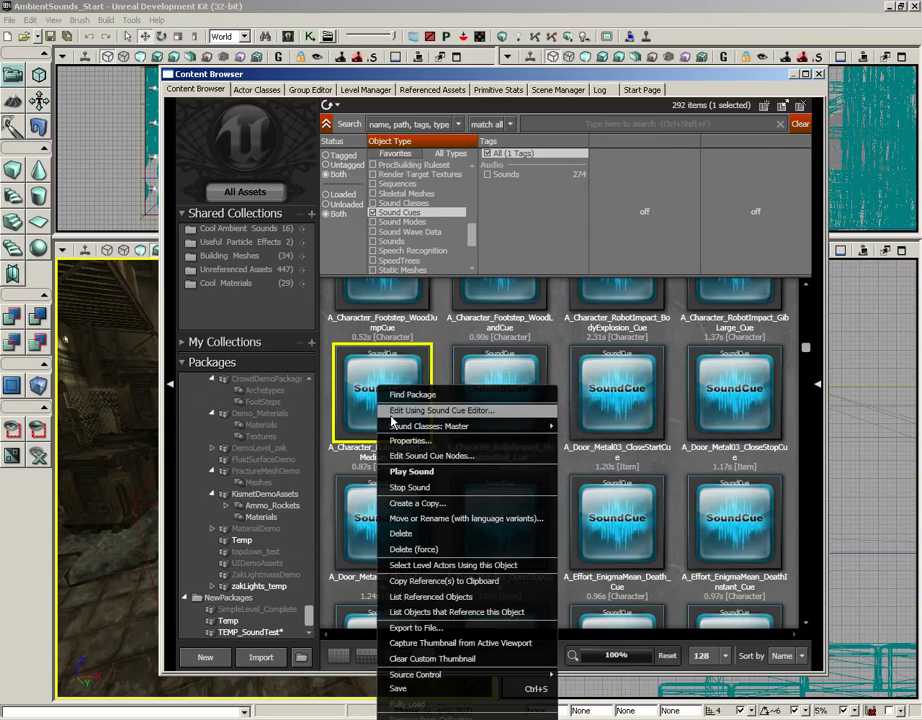
left_click(511, 419)
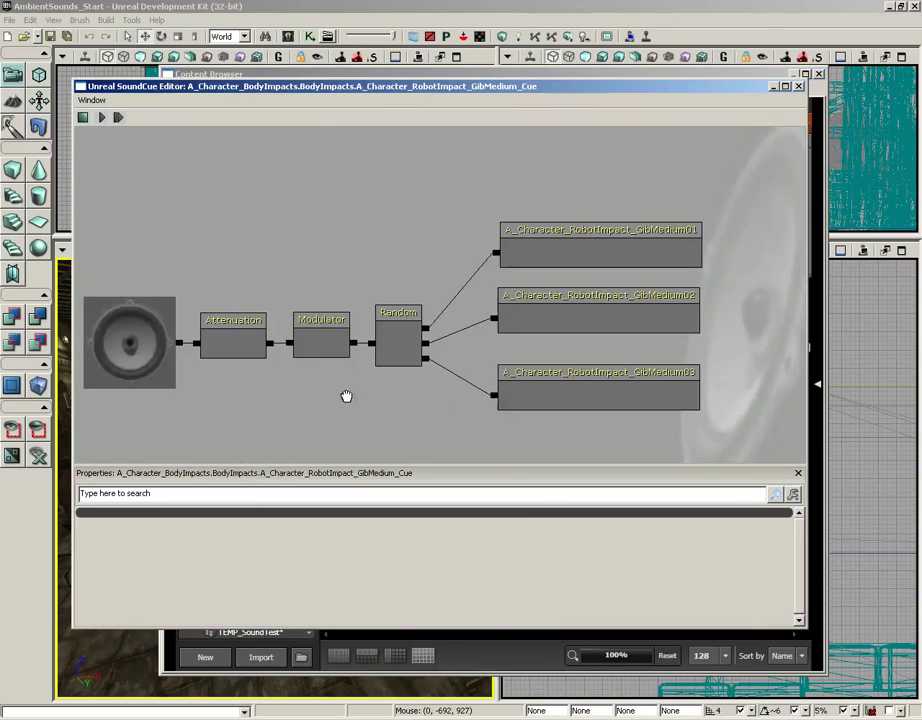
- Examine the cue's node network: the three GibMedium wave nodes and the Random, Modulator and Attenuation nodes
left_click_drag(346, 396, 392, 381)
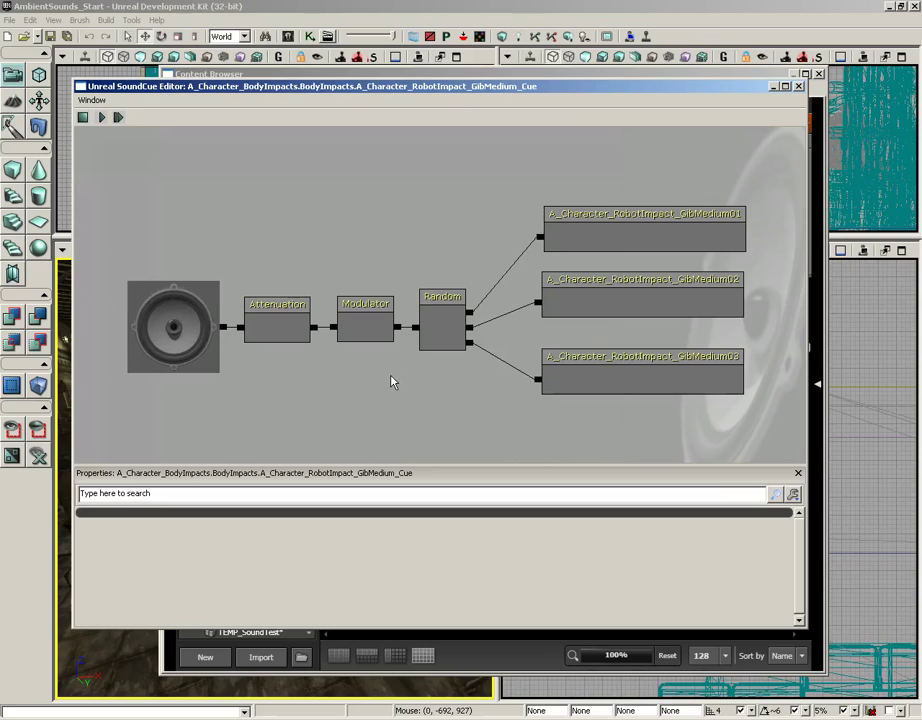
left_click(591, 233)
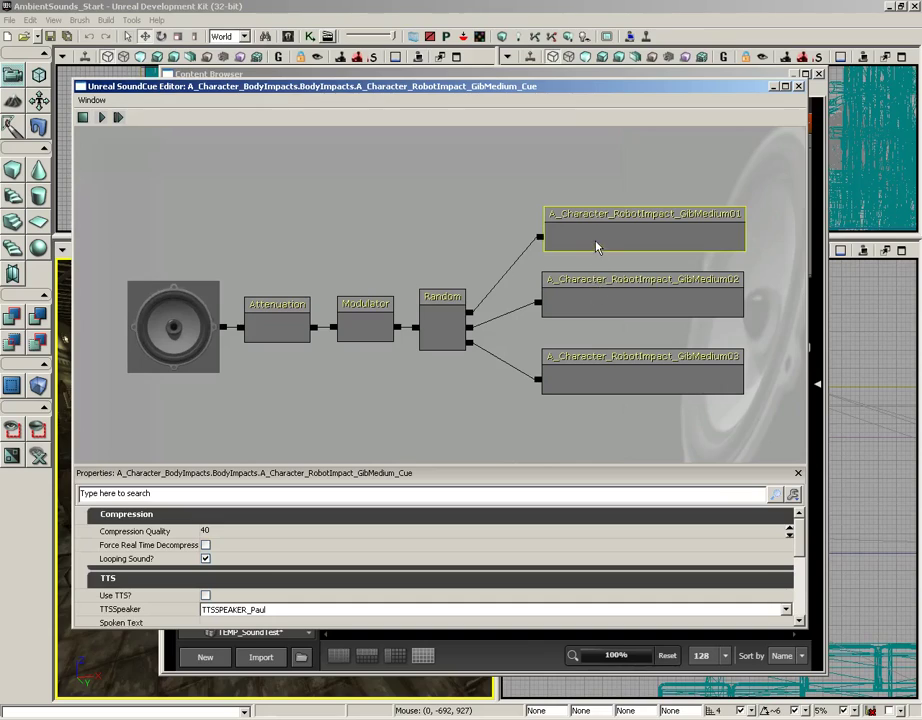
left_click(598, 302)
left_click(602, 380)
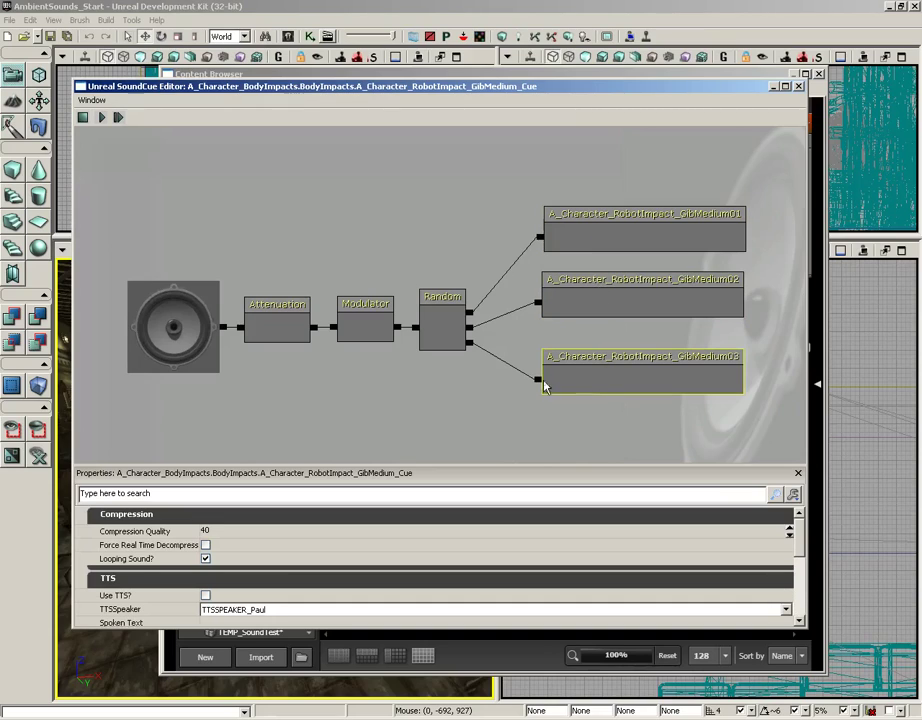
left_click(441, 318)
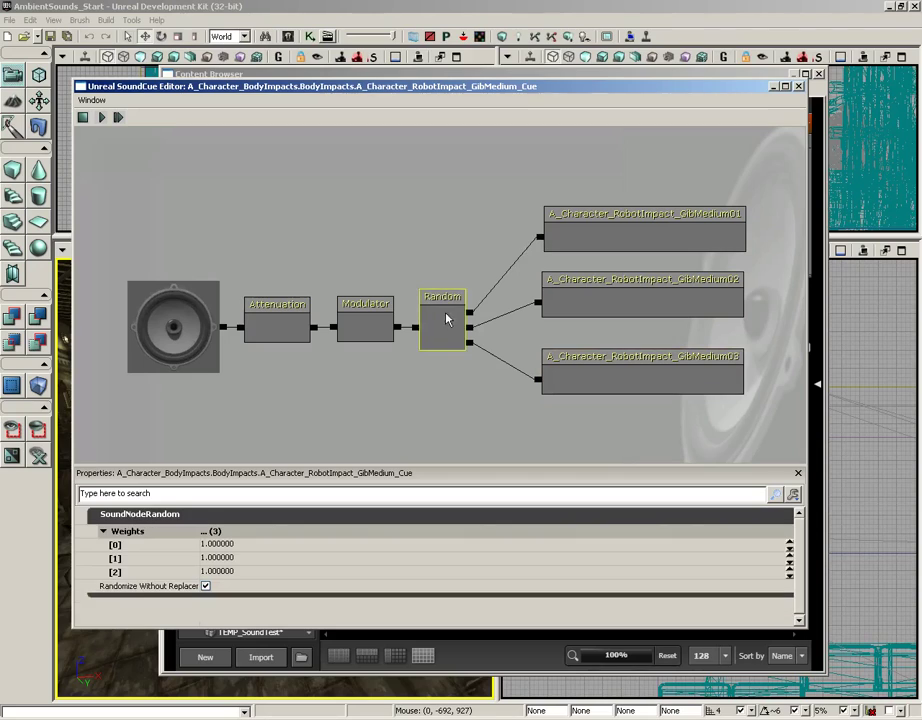
left_click(362, 326)
left_click(264, 319)
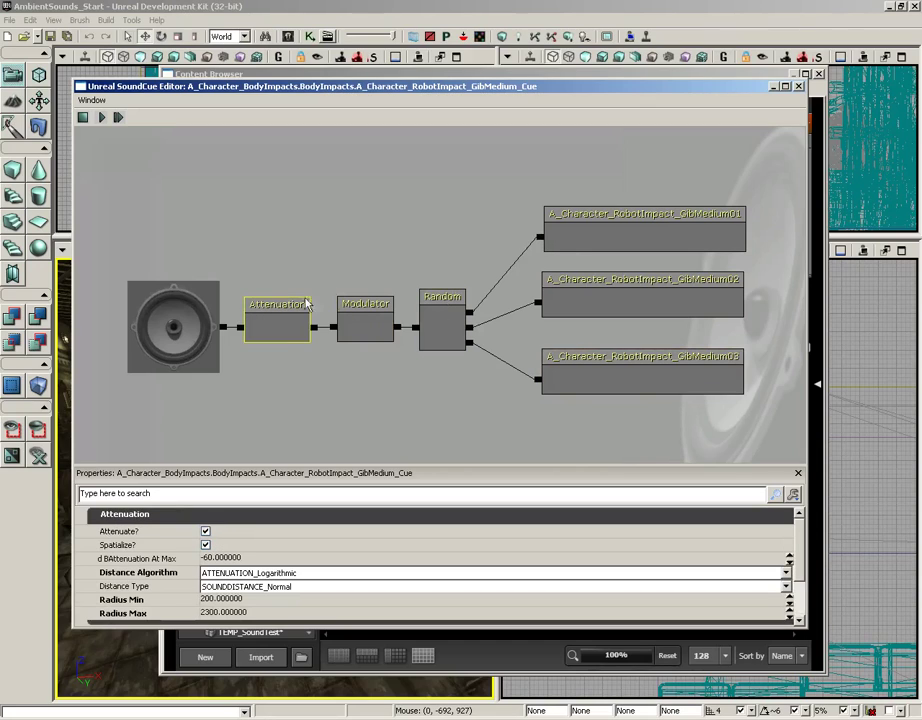
left_click(660, 244)
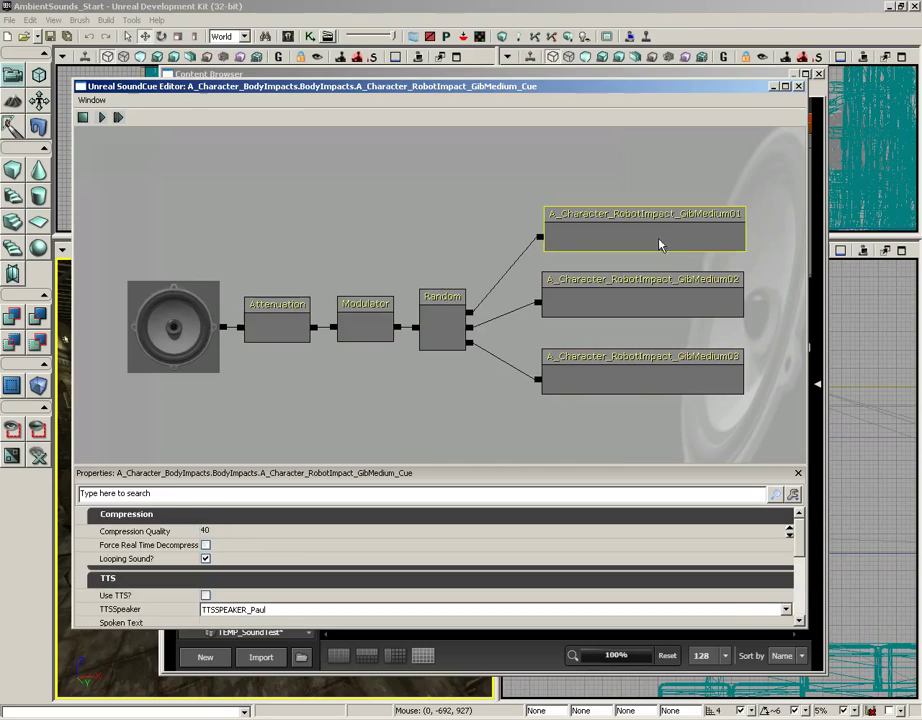
left_click(643, 297)
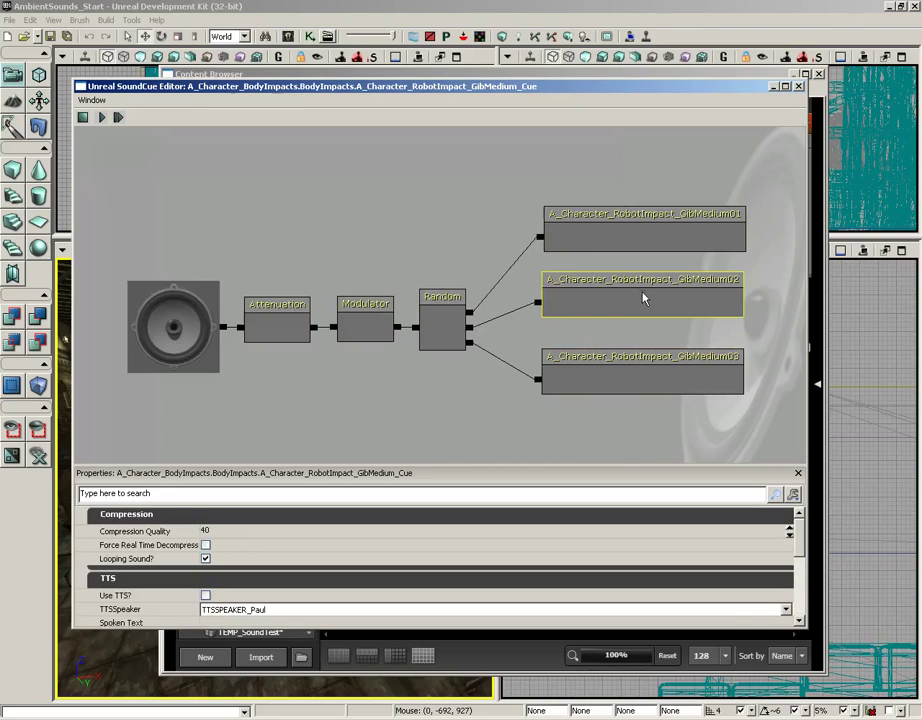
- Play the GibMedium01, GibMedium02 and GibMedium03 wave nodes one by one
left_click(601, 238)
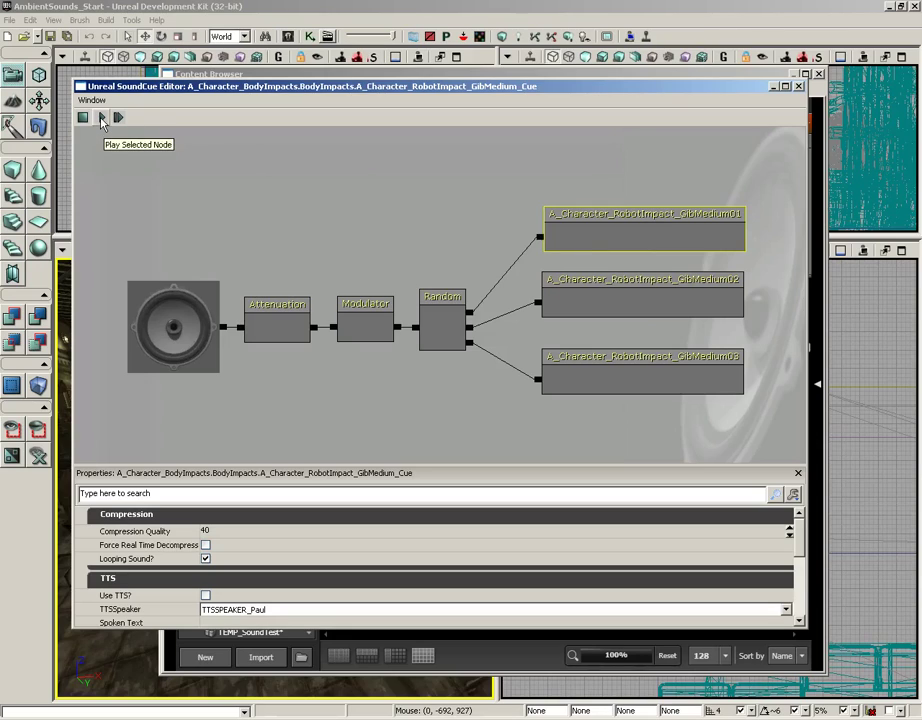
left_click(578, 305)
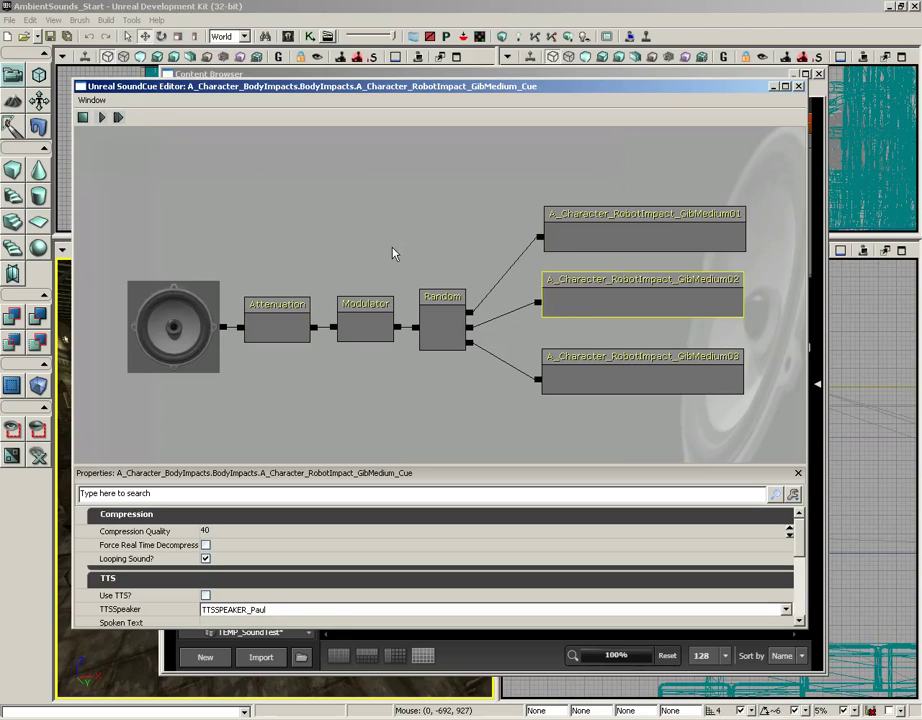
left_click(595, 384)
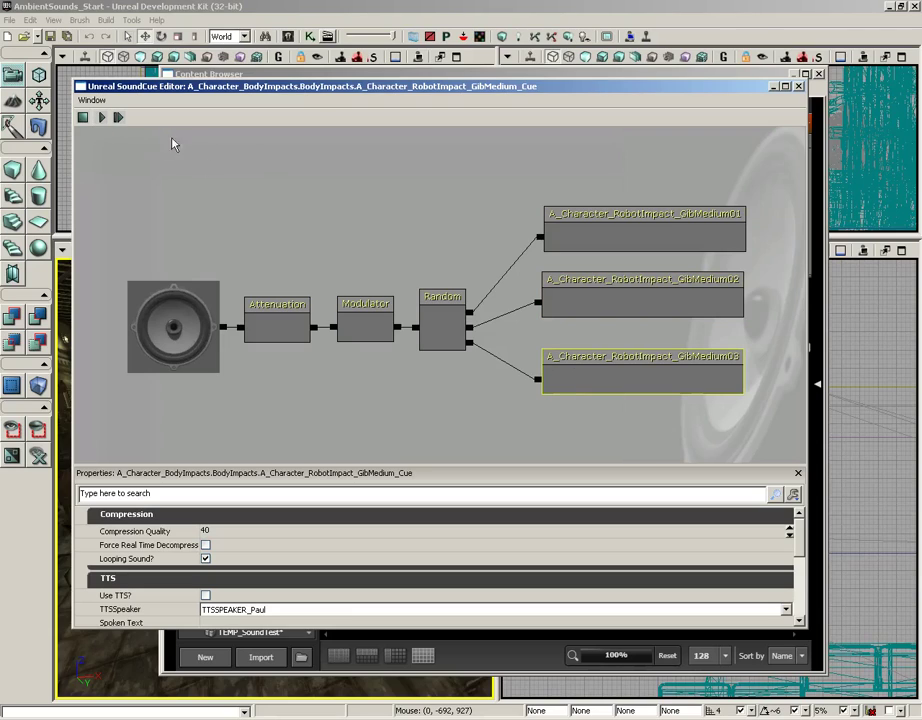
- Review the Random, Modulator and Attenuation node settings and play the whole sound cue before returning to the Content Browser
left_click(436, 329)
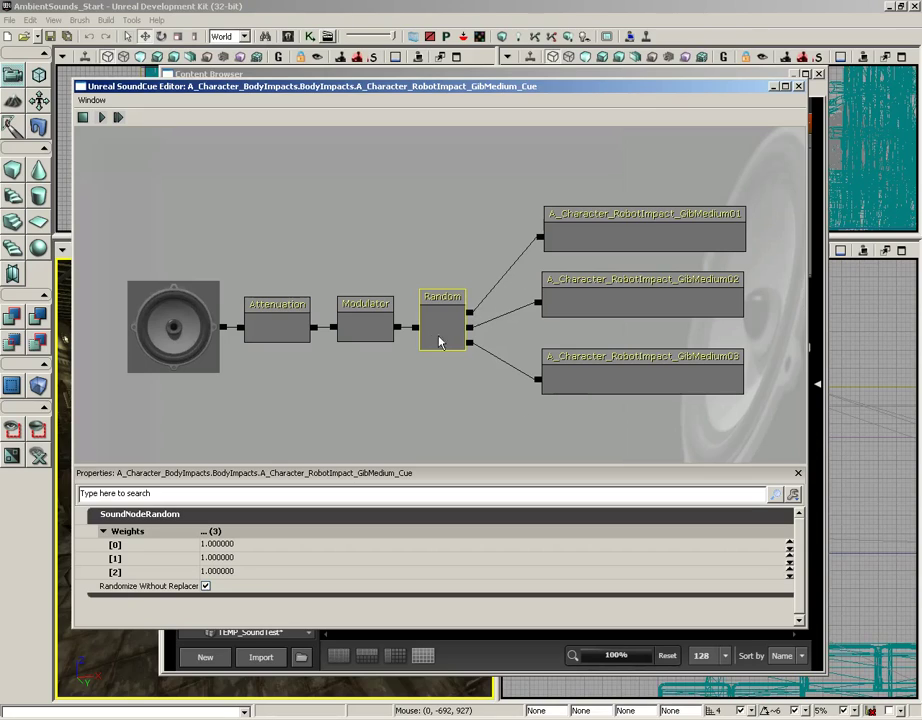
left_click(358, 326)
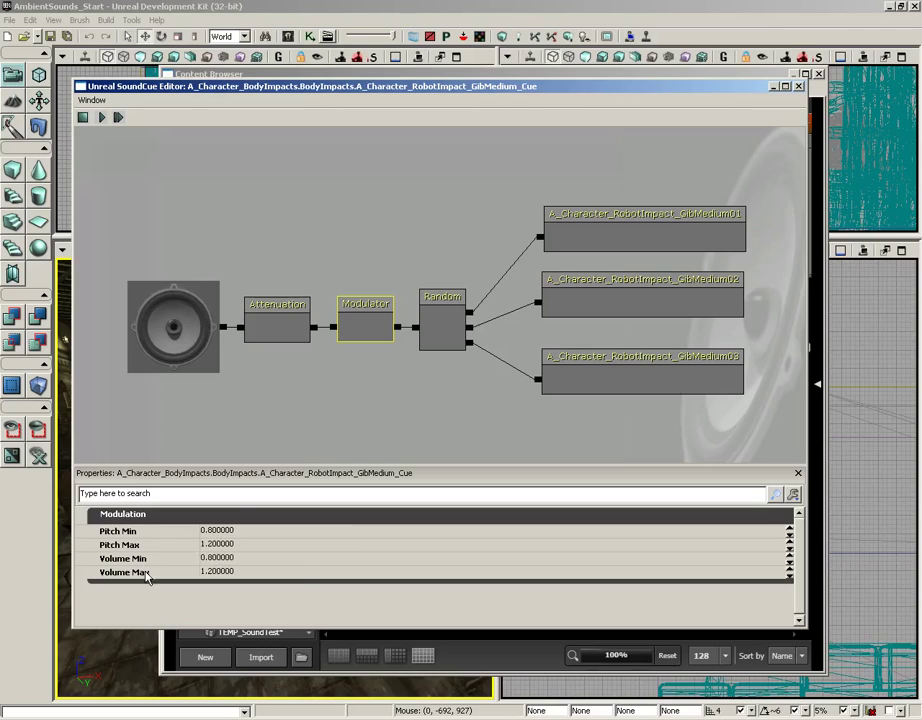
left_click(290, 323)
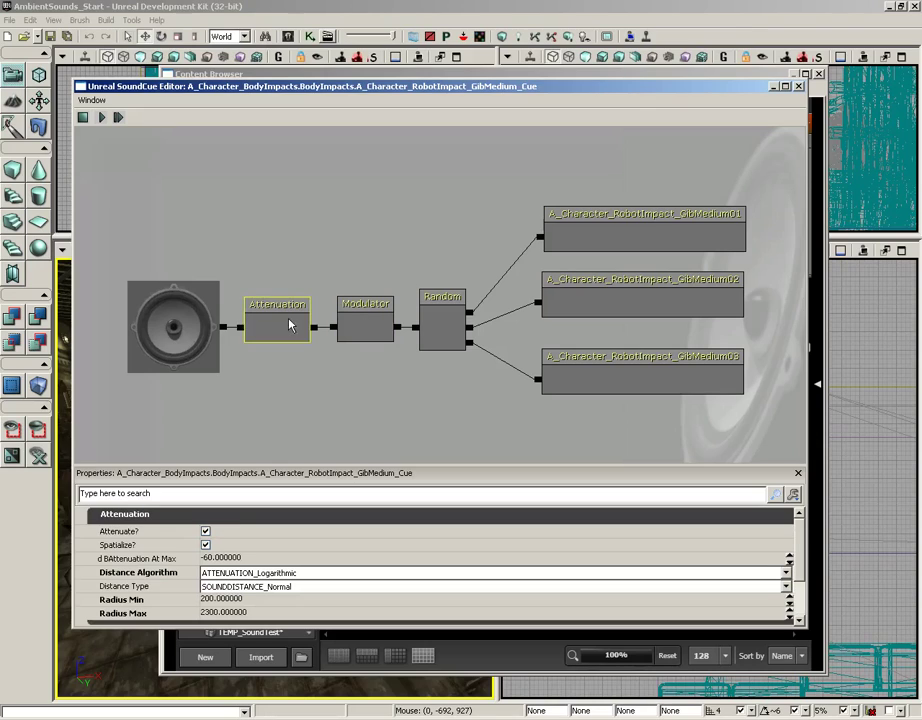
left_click(118, 117)
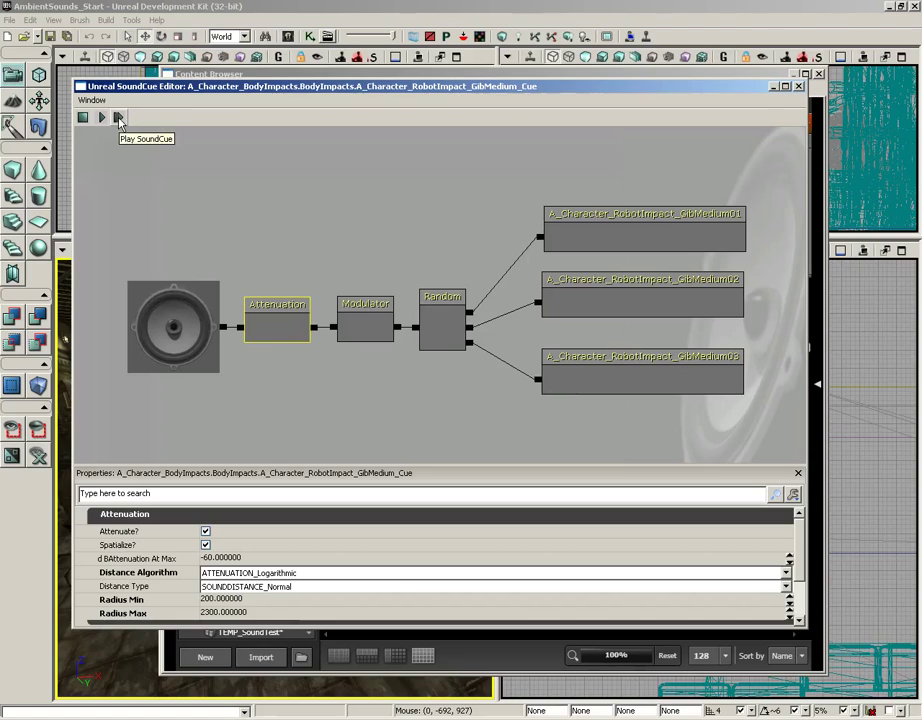
left_click(580, 74)
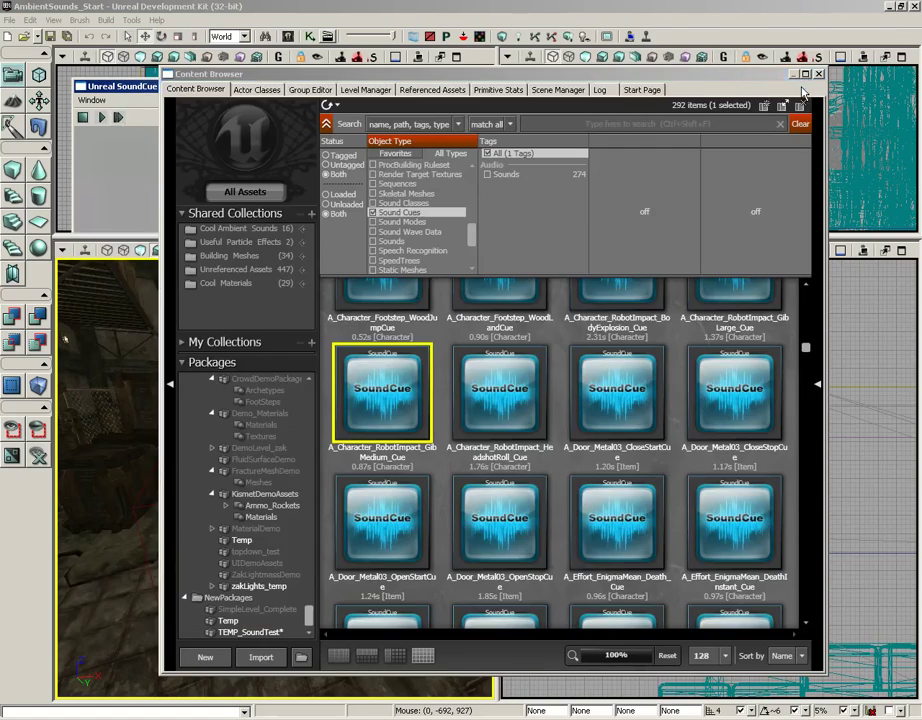